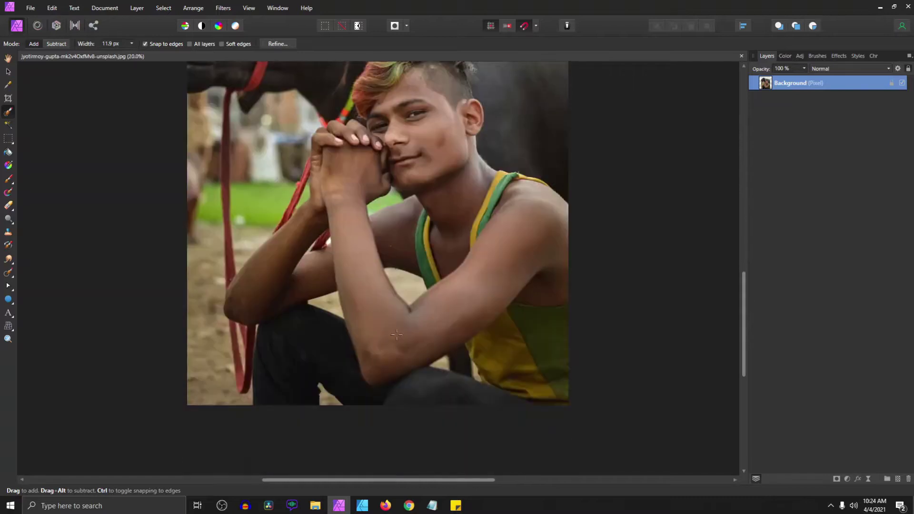
Step: Scale the pasted cut-out portrait down to fit the black poster page
{"action": "left_click", "coordinate": [9, 71]}
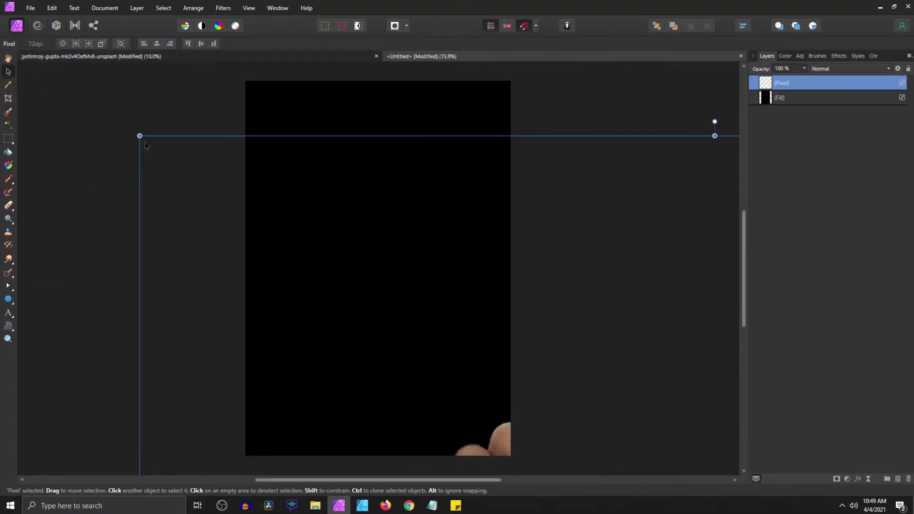
{"action": "left_click_drag", "start_coordinate": [145, 141], "coordinate": [102, 80]}
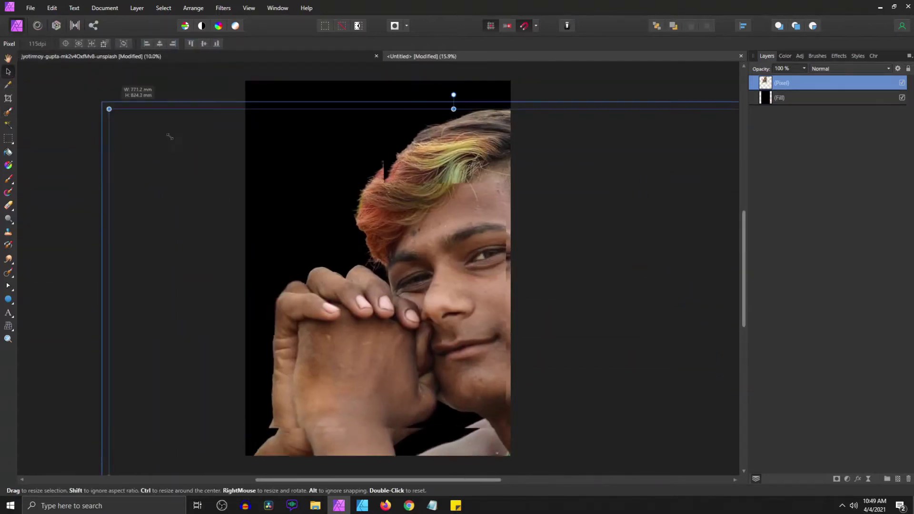
{"action": "mouse_move", "coordinate": [159, 109]}
{"action": "left_mouse_down"}
{"action": "mouse_move", "coordinate": [327, 133]}
{"action": "mouse_move", "coordinate": [323, 174]}
{"action": "left_mouse_up"}
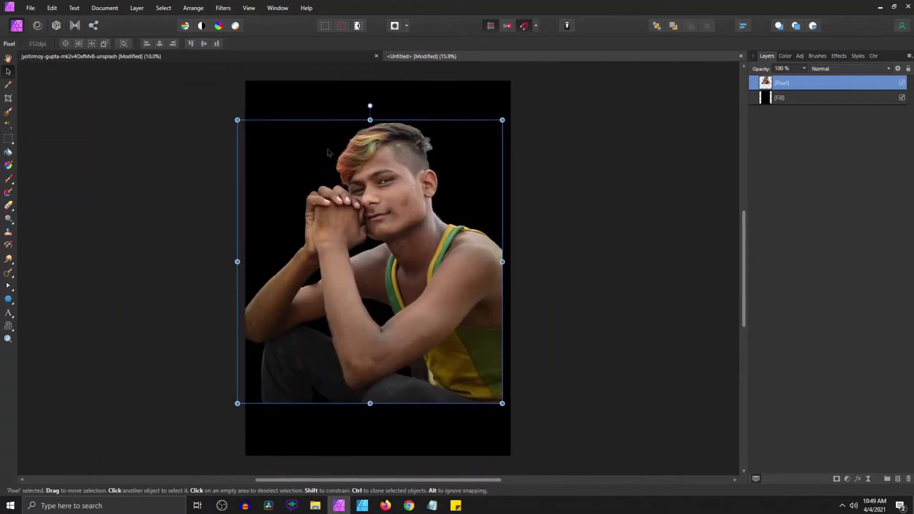
{"action": "left_click_drag", "start_coordinate": [229, 433], "coordinate": [259, 394]}
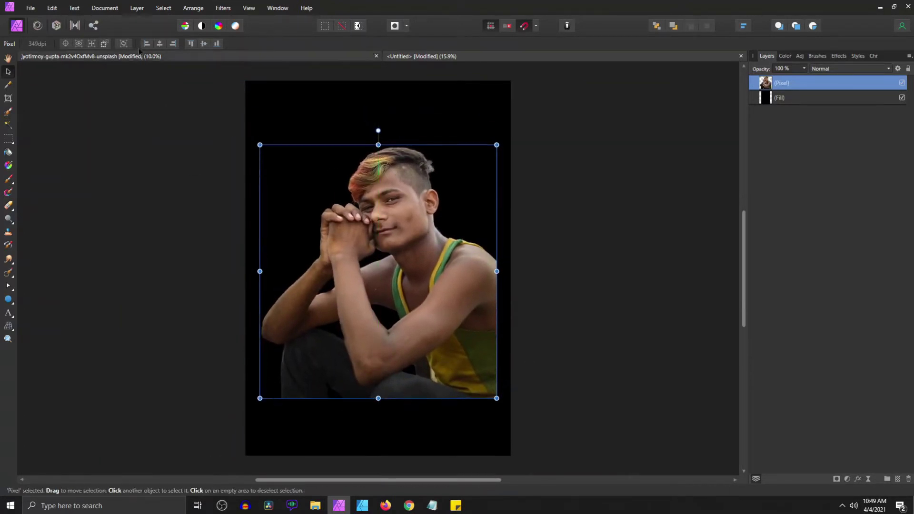
Step: Close the source photo, saving its changes, and name the portrait group Main Image
{"action": "left_click", "coordinate": [376, 57]}
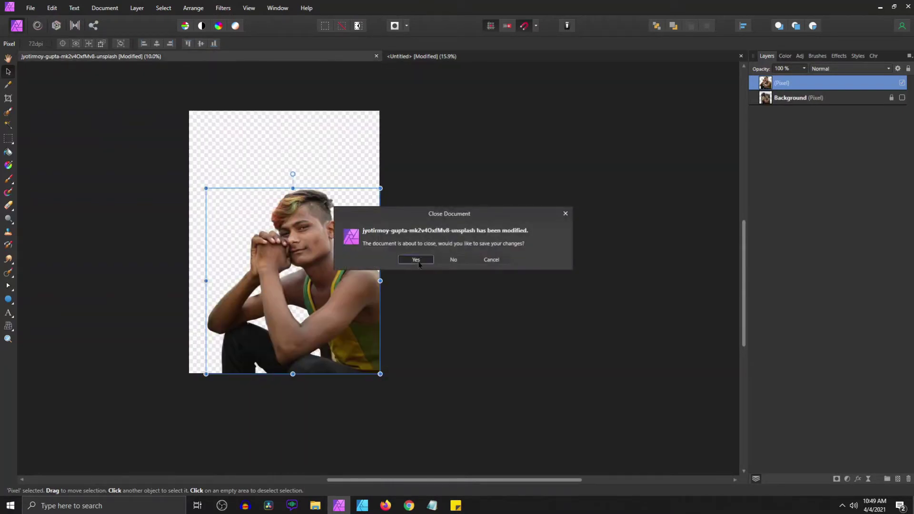
{"action": "left_click", "coordinate": [415, 259]}
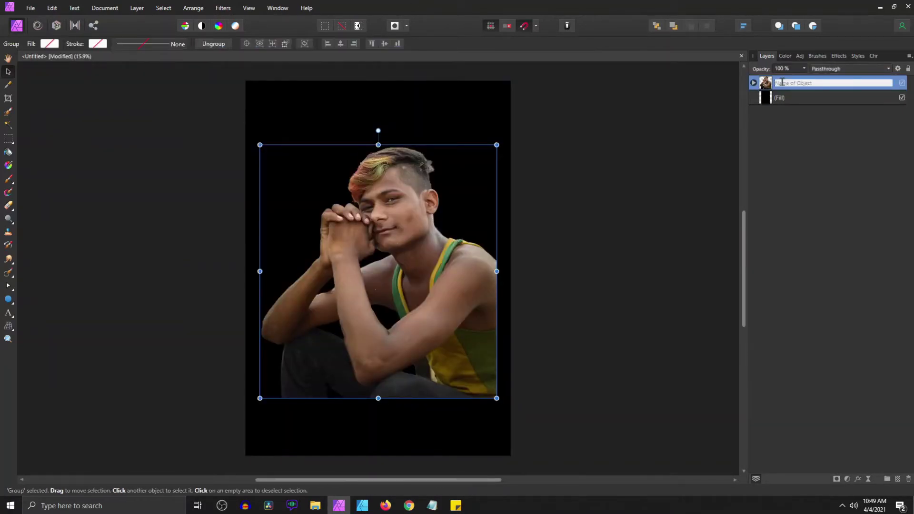
{"action": "type", "text": "Main image"}
{"action": "key", "text": "Return"}
Step: Add an HSL Shift adjustment to the portrait with Saturation at -100%
{"action": "left_click", "coordinate": [753, 83]}
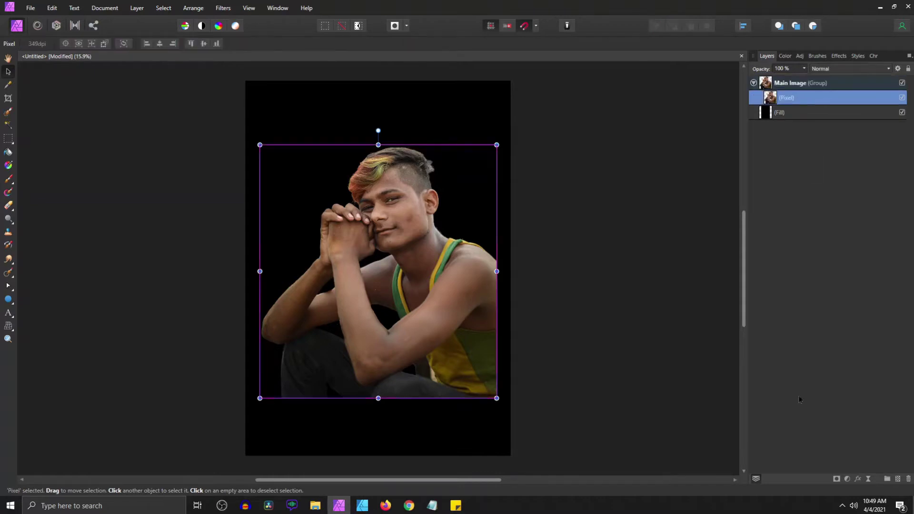
{"action": "left_click", "coordinate": [809, 97]}
{"action": "left_click", "coordinate": [846, 478]}
{"action": "left_click", "coordinate": [783, 268]}
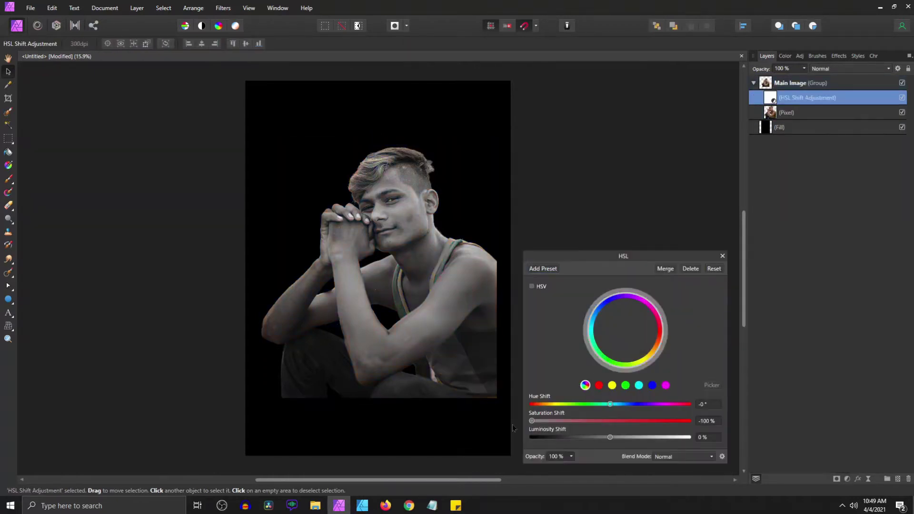
Step: Add a Levels adjustment with black level 7% and white level 86%
{"action": "left_click", "coordinate": [722, 256]}
{"action": "left_click", "coordinate": [847, 478]}
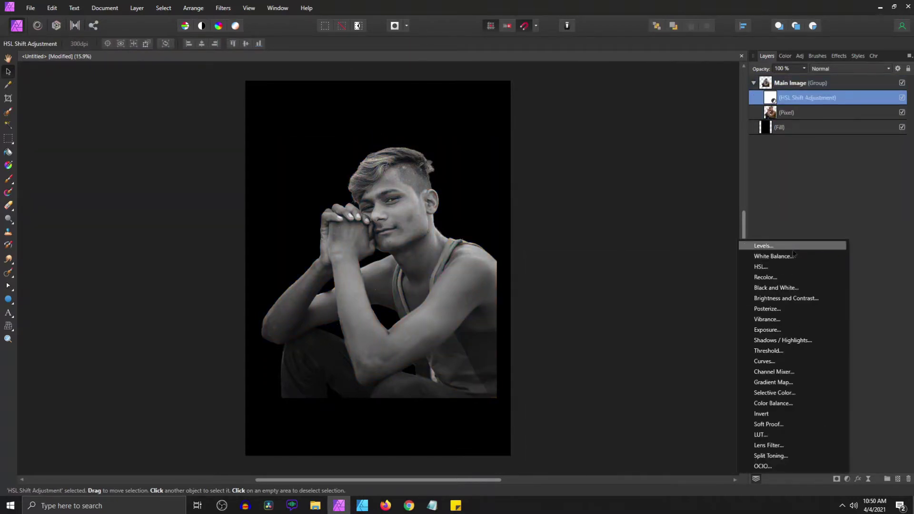
{"action": "left_click", "coordinate": [762, 245]}
{"action": "left_click_drag", "start_coordinate": [538, 357], "coordinate": [545, 358]}
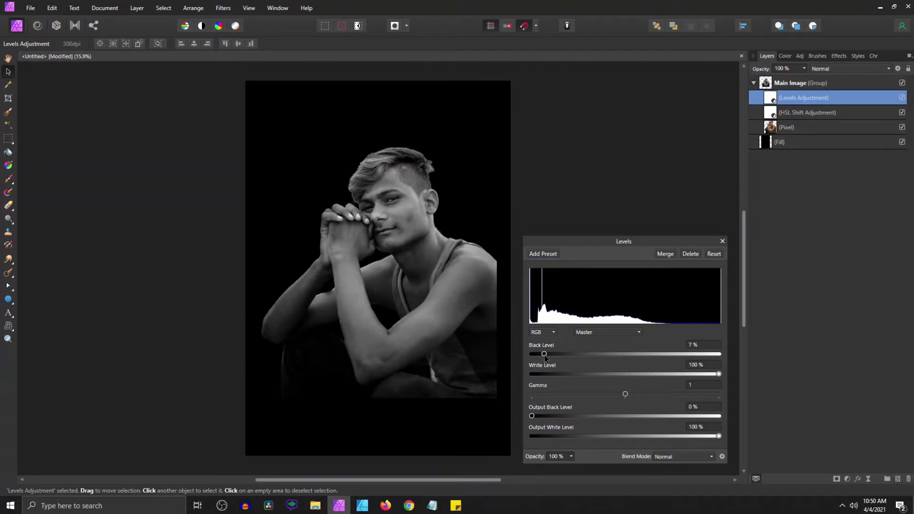
{"action": "left_click_drag", "start_coordinate": [711, 378], "coordinate": [694, 380]}
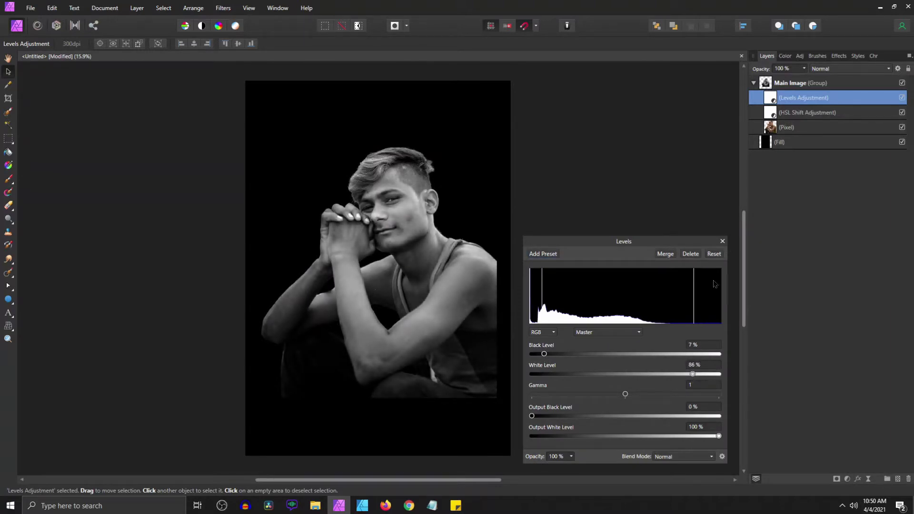
{"action": "left_click", "coordinate": [722, 241]}
Step: Add a Posterize adjustment of about 16 levels to band the grey tones
{"action": "left_click", "coordinate": [847, 479]}
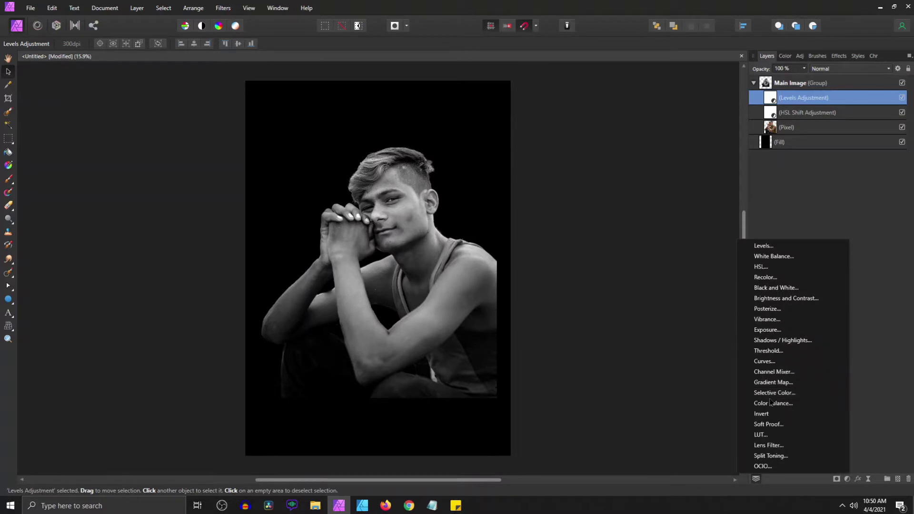
{"action": "left_click", "coordinate": [767, 308]}
{"action": "left_click_drag", "start_coordinate": [533, 438], "coordinate": [544, 439]}
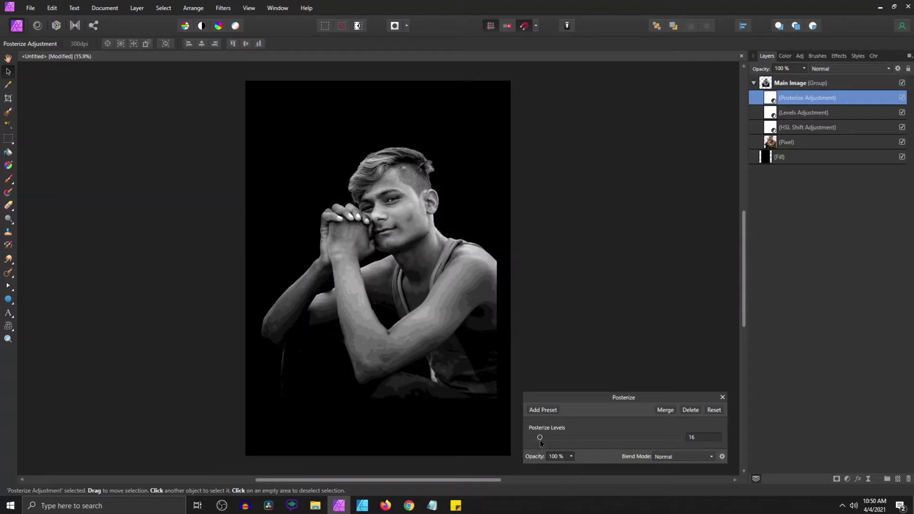
{"action": "left_click_drag", "start_coordinate": [541, 440], "coordinate": [541, 440]}
{"action": "left_click", "coordinate": [721, 397]}
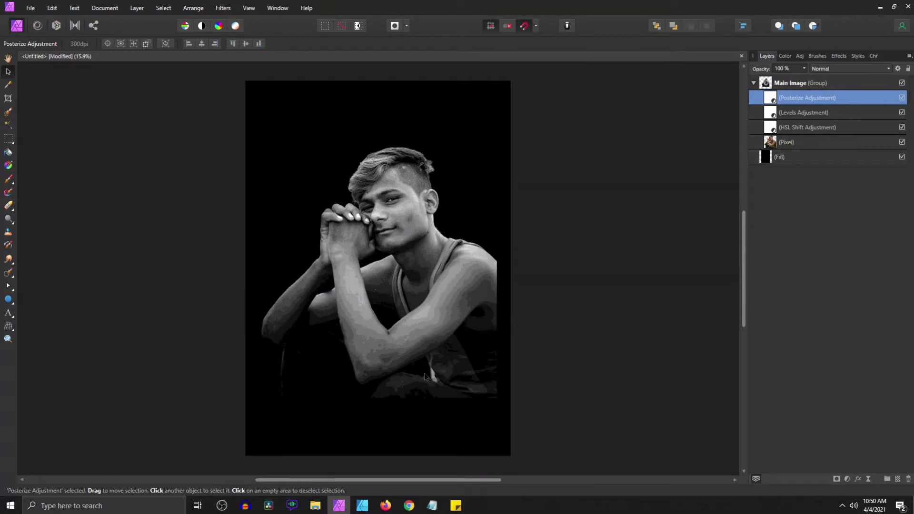
Step: Apply the Brown Gradient Map preset to tint the portrait
{"action": "left_click", "coordinate": [809, 56]}
{"action": "scroll", "coordinate": [828, 238], "scroll_direction": "down", "scroll_amount": 3}
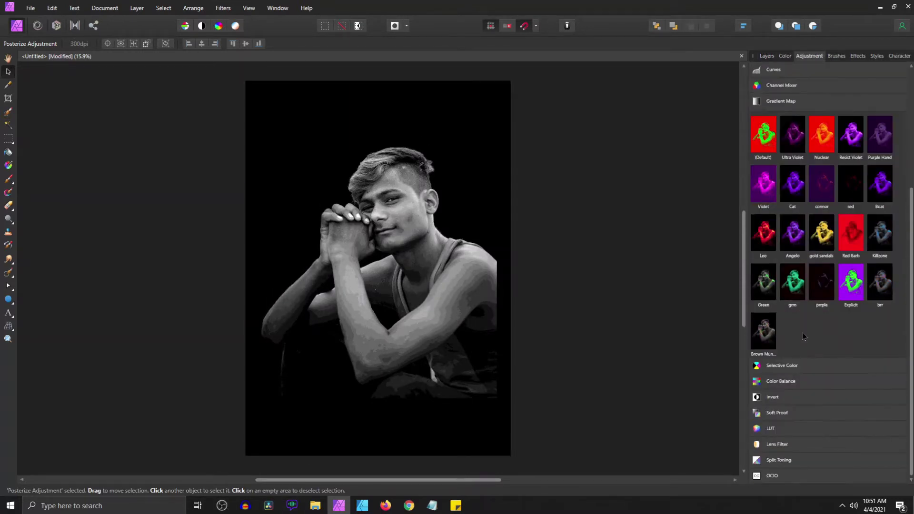
{"action": "left_click", "coordinate": [762, 331]}
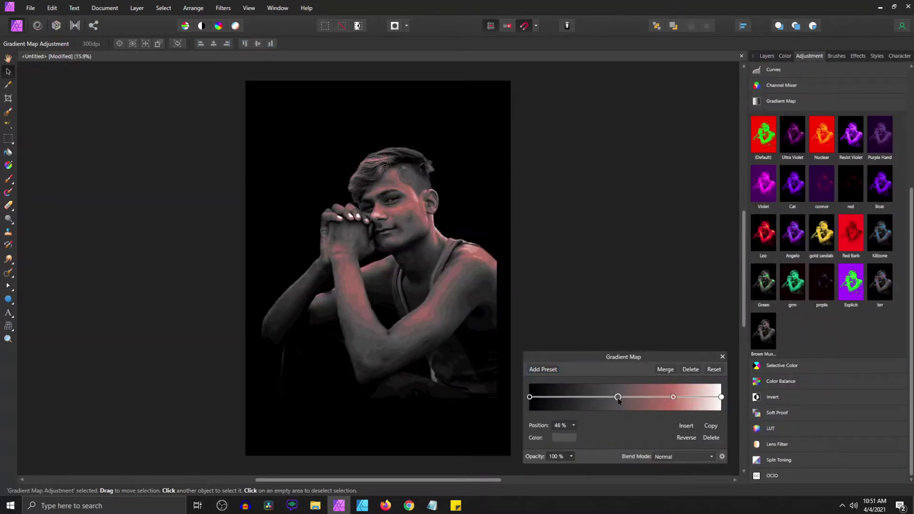
{"action": "left_click", "coordinate": [722, 356]}
Step: Move the Posterize adjustment above the Gradient Map in the layer stack
{"action": "left_click", "coordinate": [766, 56]}
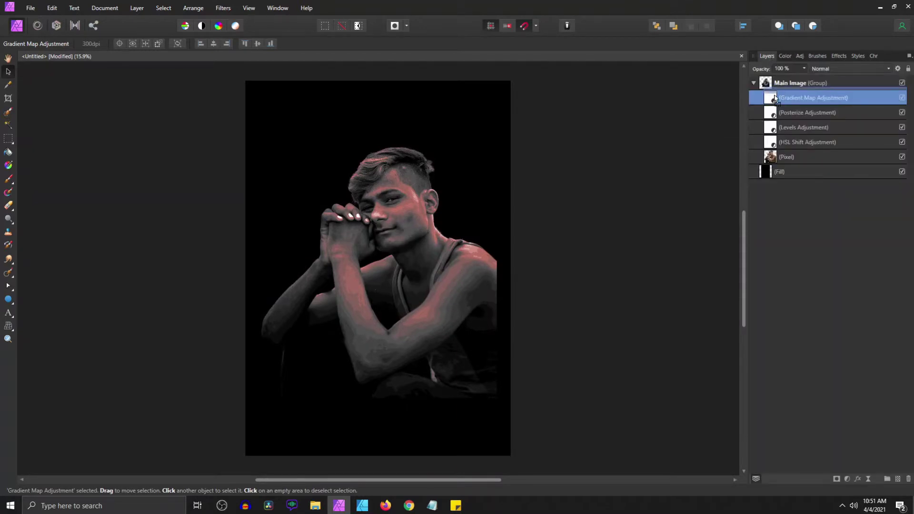
{"action": "left_click", "coordinate": [780, 113]}
{"action": "left_click_drag", "start_coordinate": [781, 112], "coordinate": [780, 93]}
Step: Add Shadows/Highlights with Shadows at -200% and collapse the Main Image group
{"action": "left_click", "coordinate": [846, 478]}
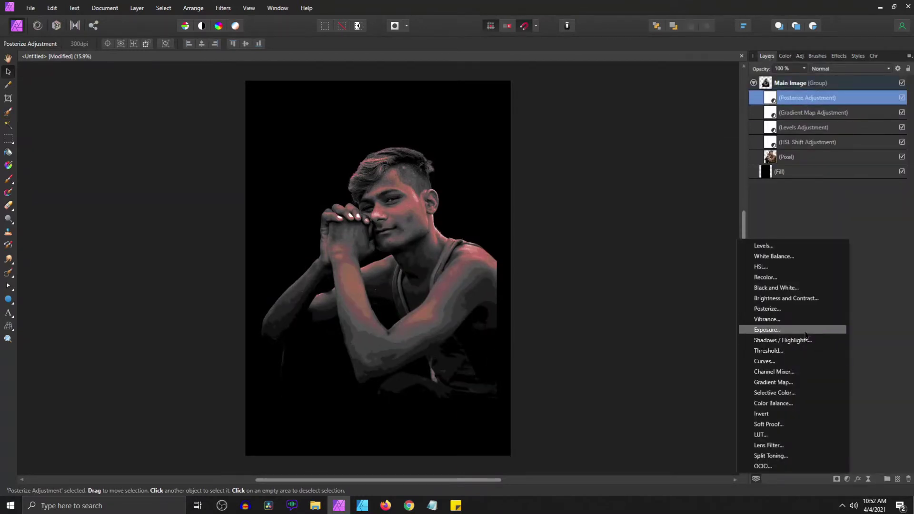
{"action": "left_click", "coordinate": [790, 340]}
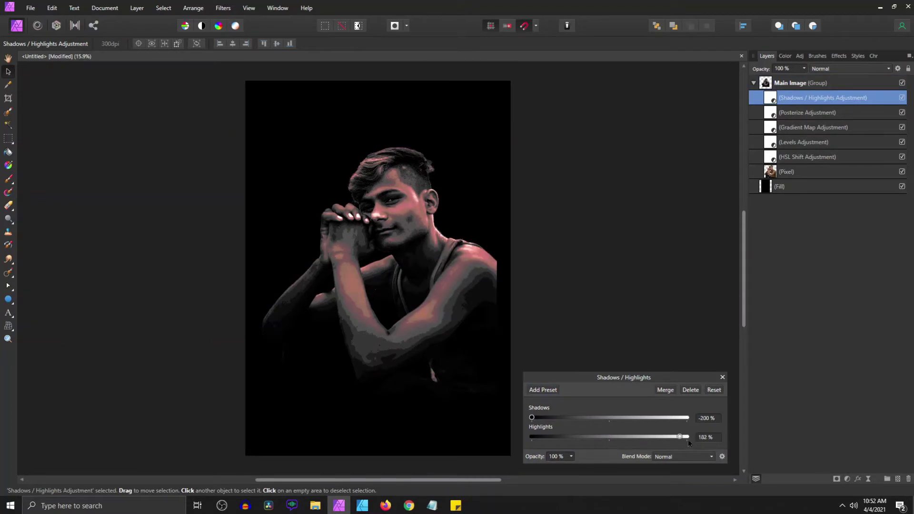
{"action": "left_click", "coordinate": [722, 377]}
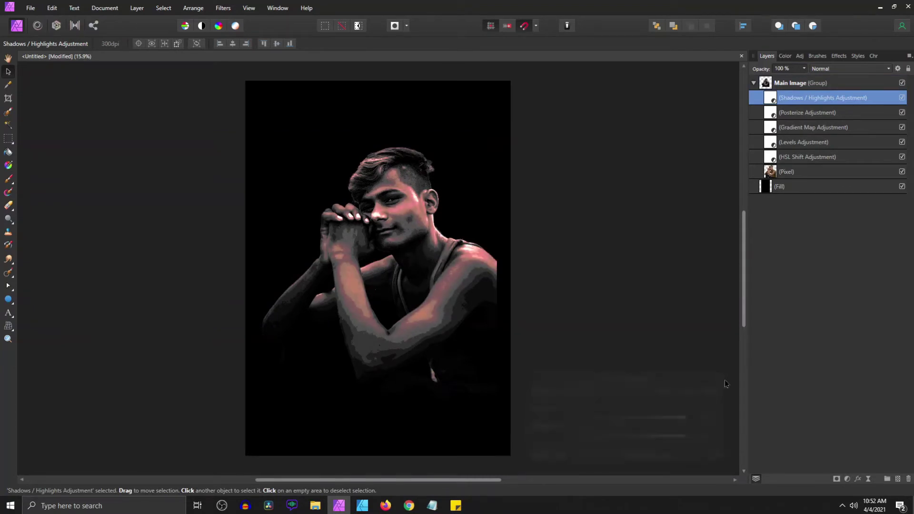
{"action": "left_click", "coordinate": [753, 84]}
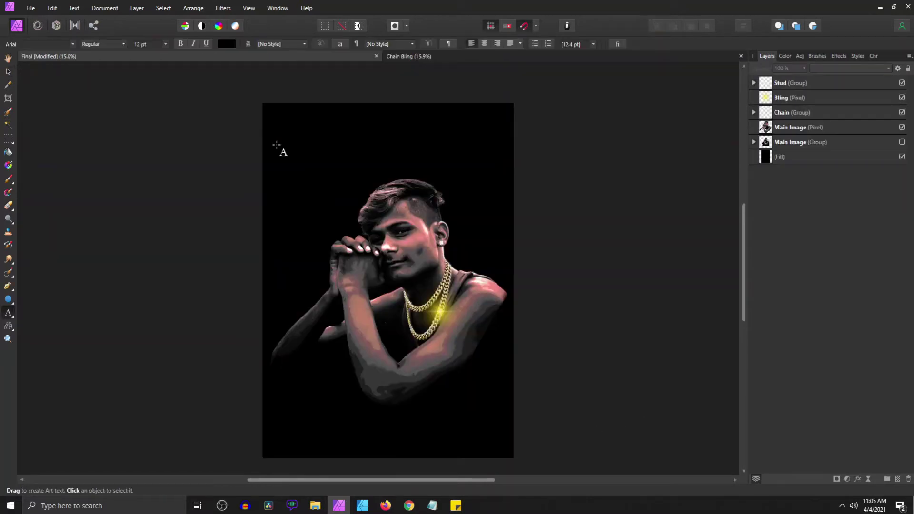
Step: Create a white BROWN title and position it near the top of the page
{"action": "left_click_drag", "start_coordinate": [279, 139], "coordinate": [313, 181]}
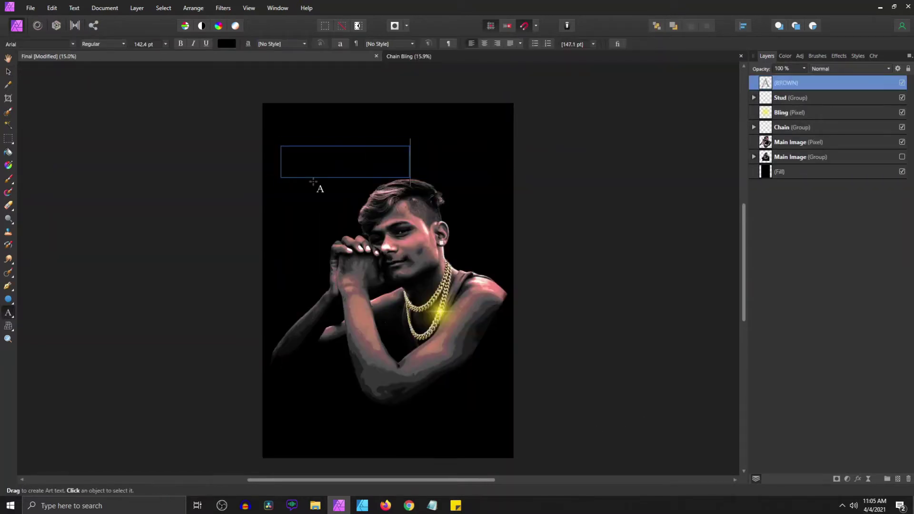
{"action": "key", "text": "ctrl+a"}
{"action": "left_click", "coordinate": [227, 43]}
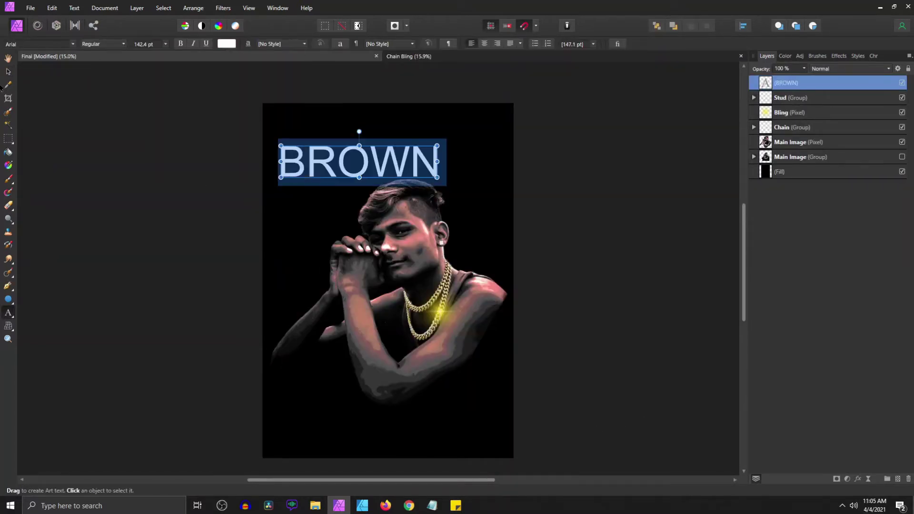
{"action": "left_click", "coordinate": [8, 72]}
{"action": "left_click_drag", "start_coordinate": [391, 168], "coordinate": [420, 152]}
Step: Set the title to Respira Black, retype it as 'Brown' and enlarge it to 166.7 pt
{"action": "left_click", "coordinate": [56, 45]}
{"action": "type", "text": "res"}
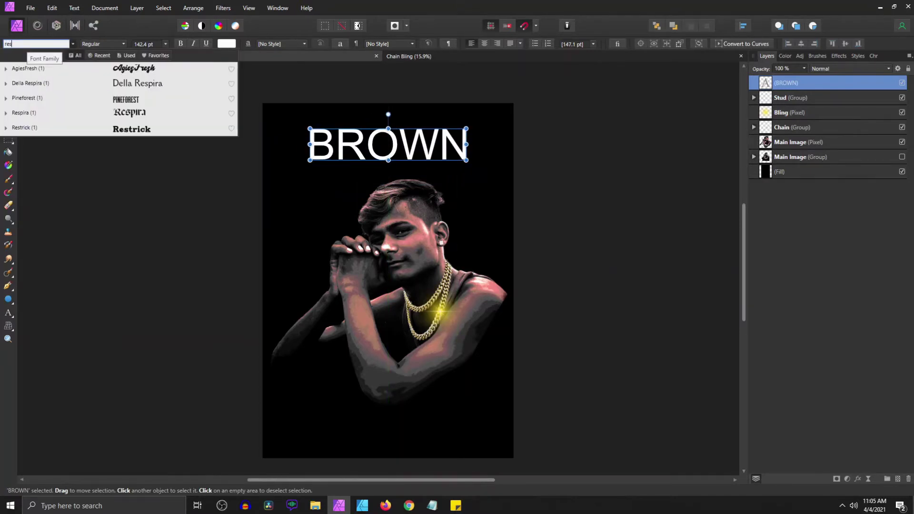
{"action": "left_click", "coordinate": [24, 113]}
{"action": "type", "text": "t"}
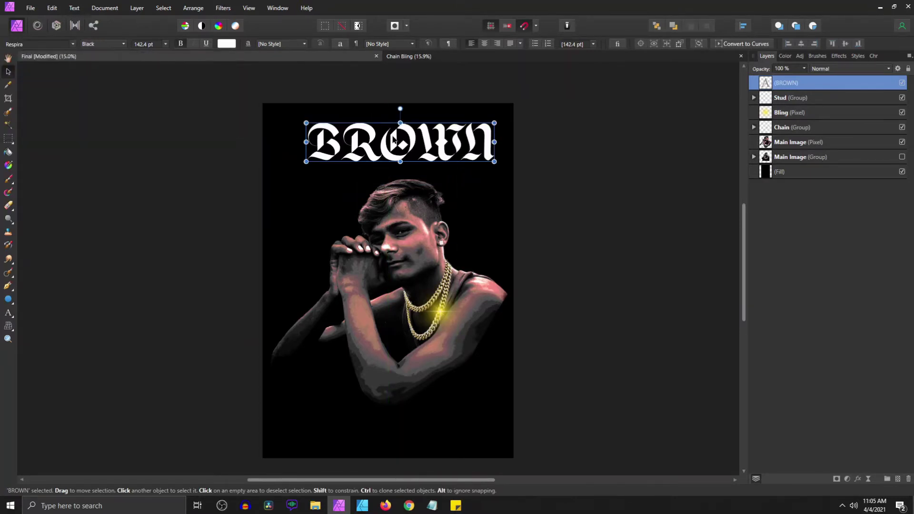
{"action": "type", "text": "rown"}
{"action": "key", "text": "Escape"}
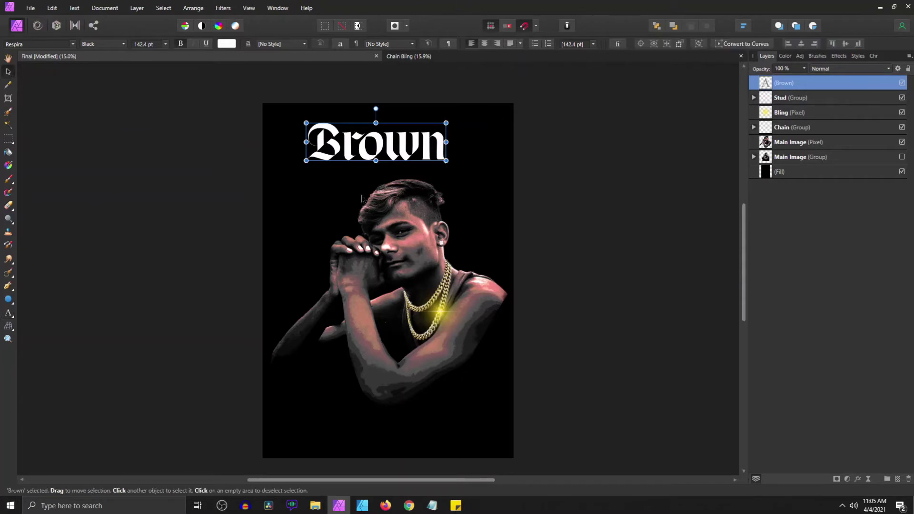
{"action": "mouse_move", "coordinate": [446, 160]}
{"action": "left_mouse_down"}
{"action": "mouse_move", "coordinate": [506, 185]}
{"action": "mouse_move", "coordinate": [494, 181]}
{"action": "left_mouse_up"}
Step: Group the Main Image portrait with its Chain, Bling and Stud layers and nudge it up
{"action": "left_click", "coordinate": [499, 191]}
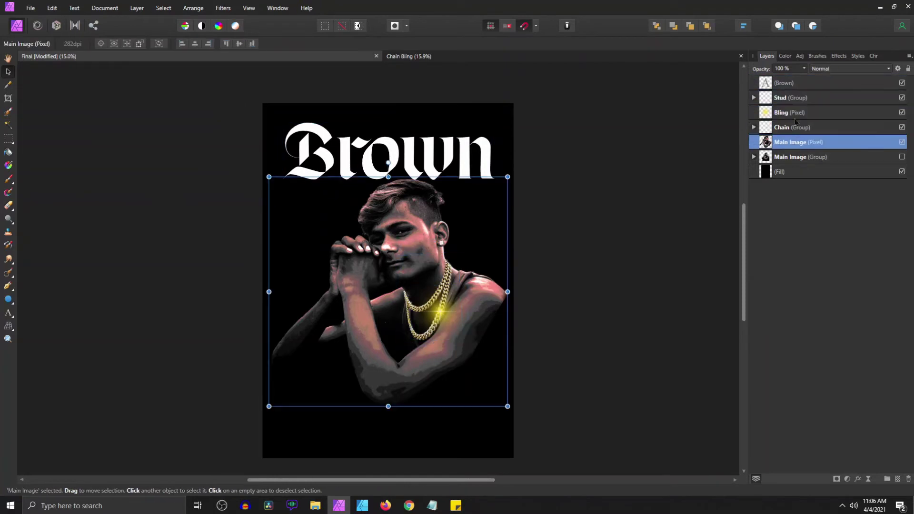
{"action": "left_click", "coordinate": [791, 101], "text": "shift"}
{"action": "key", "text": "ctrl+g"}
{"action": "left_click_drag", "start_coordinate": [407, 283], "coordinate": [404, 272]}
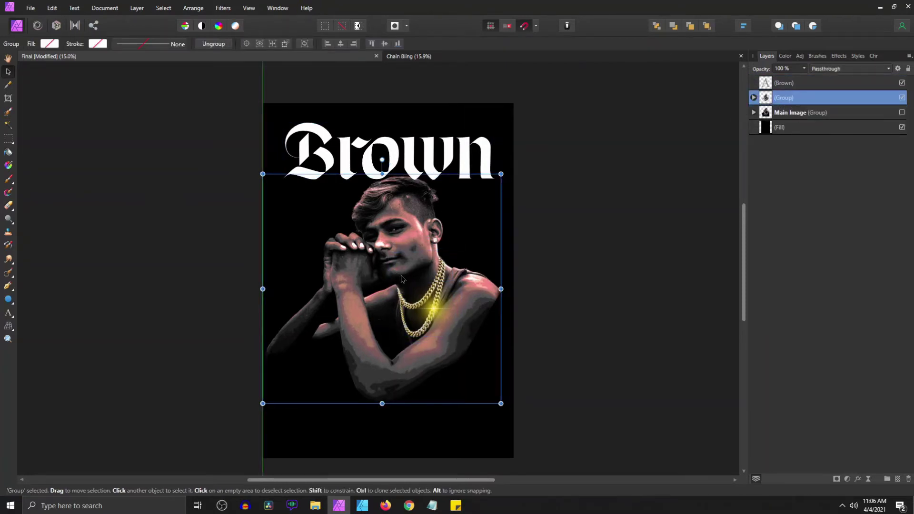
Step: Stack the portrait group above the Brown title and shrink it slightly
{"action": "left_click_drag", "start_coordinate": [761, 100], "coordinate": [762, 78]}
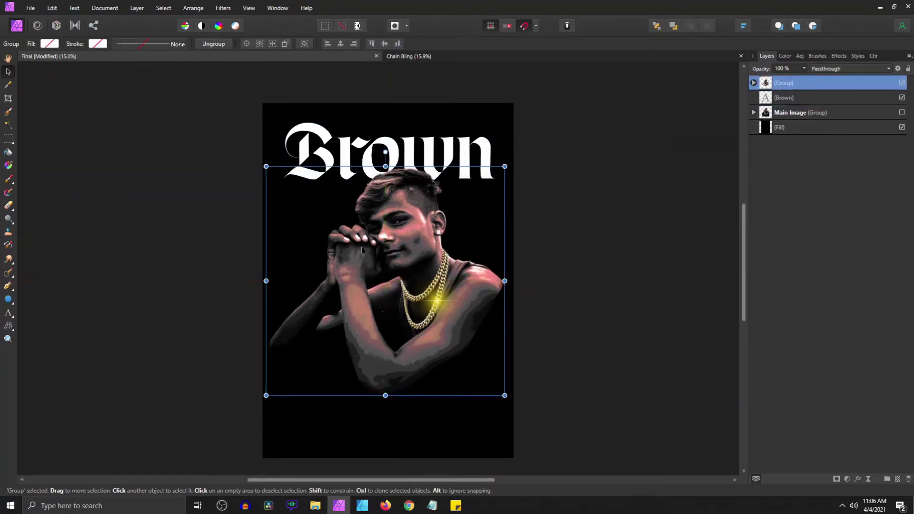
{"action": "left_click_drag", "start_coordinate": [397, 252], "coordinate": [394, 251]}
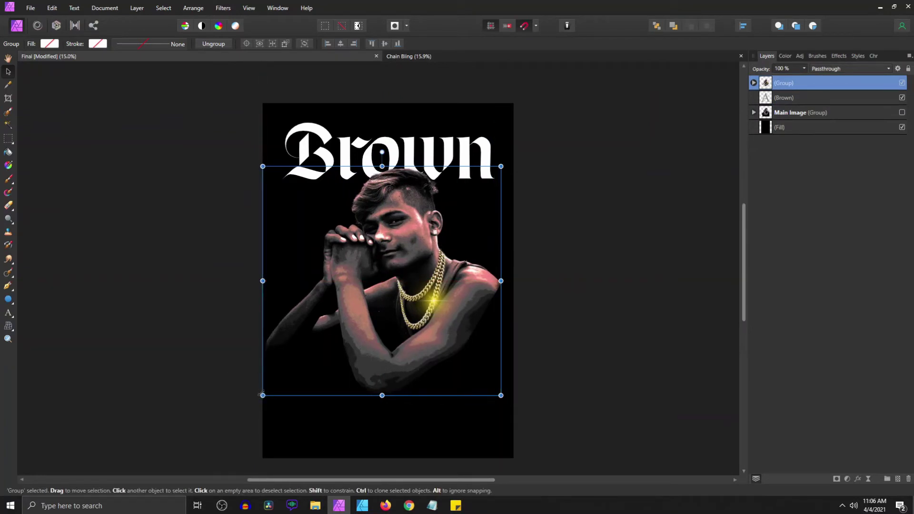
{"action": "left_click_drag", "start_coordinate": [262, 394], "coordinate": [272, 386]}
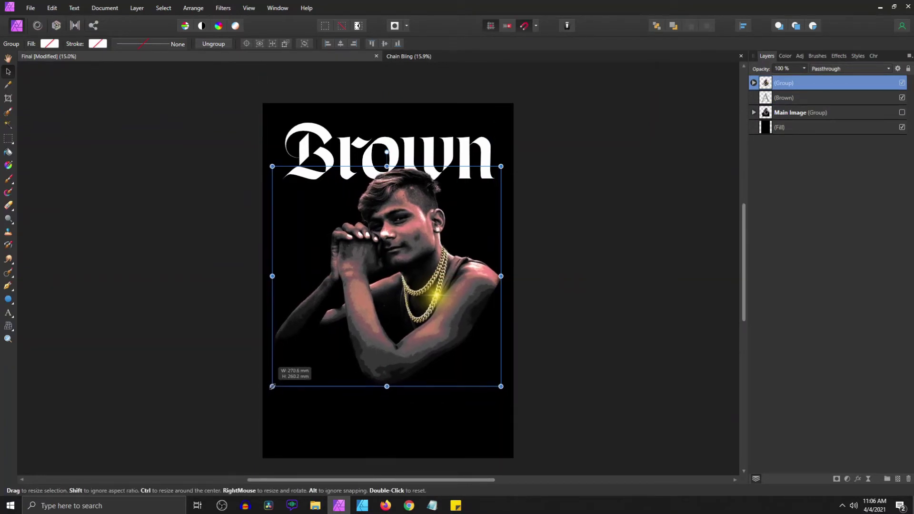
{"action": "left_click", "coordinate": [451, 158]}
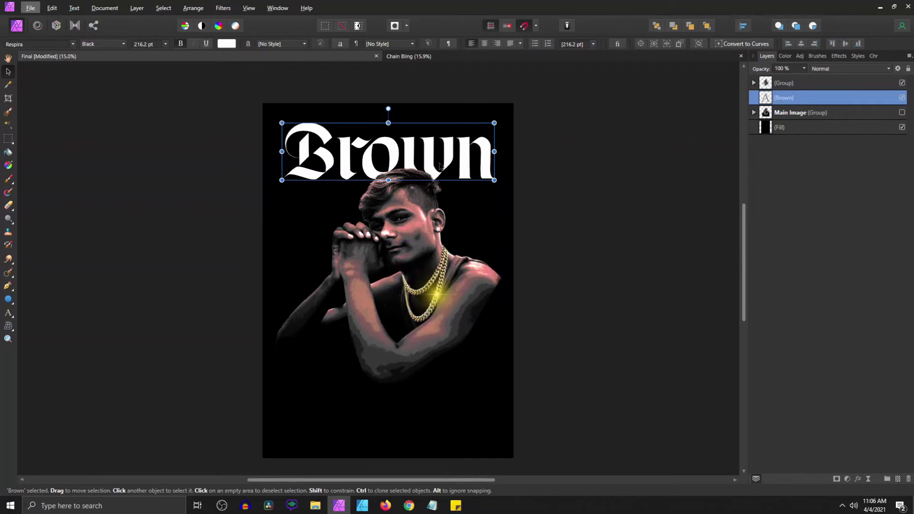
Step: Duplicate the Brown title, retype it as 'munde' and scale it to 180.5 pt beneath Brown
{"action": "mouse_move", "coordinate": [439, 166]}
{"action": "left_mouse_down", "text": "ctrl"}
{"action": "mouse_move", "coordinate": [393, 329]}
{"action": "mouse_move", "coordinate": [462, 210]}
{"action": "left_mouse_up", "text": "ctrl"}
{"action": "double_click", "coordinate": [302, 199]}
{"action": "type", "text": "music"}
{"action": "key", "text": "Escape"}
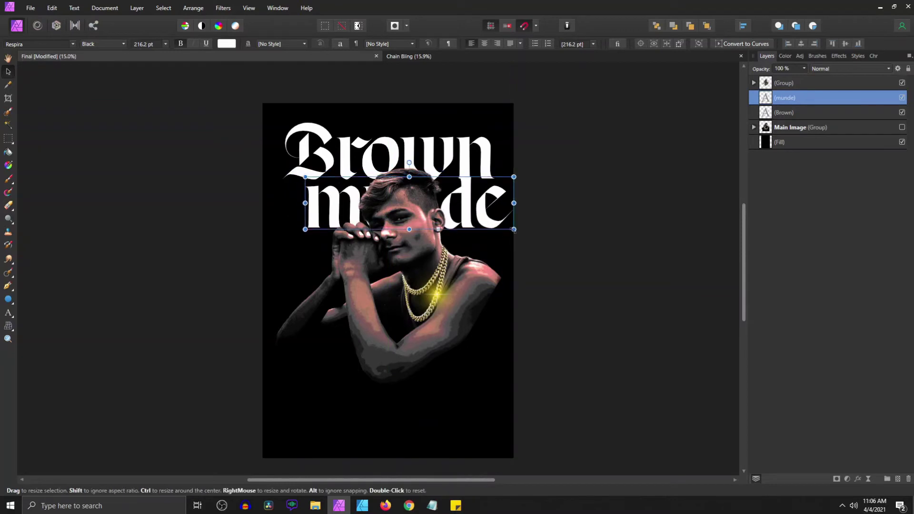
{"action": "left_click_drag", "start_coordinate": [513, 229], "coordinate": [466, 215]}
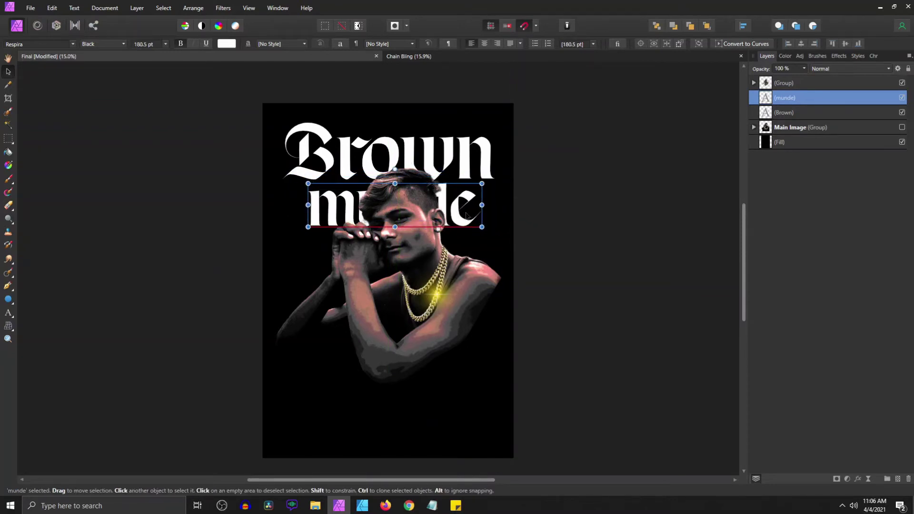
Step: Group the Brown and munde lines into a group named Text
{"action": "left_click", "coordinate": [432, 166], "text": "shift"}
{"action": "key", "text": "ctrl+g"}
{"action": "double_click", "coordinate": [784, 97]}
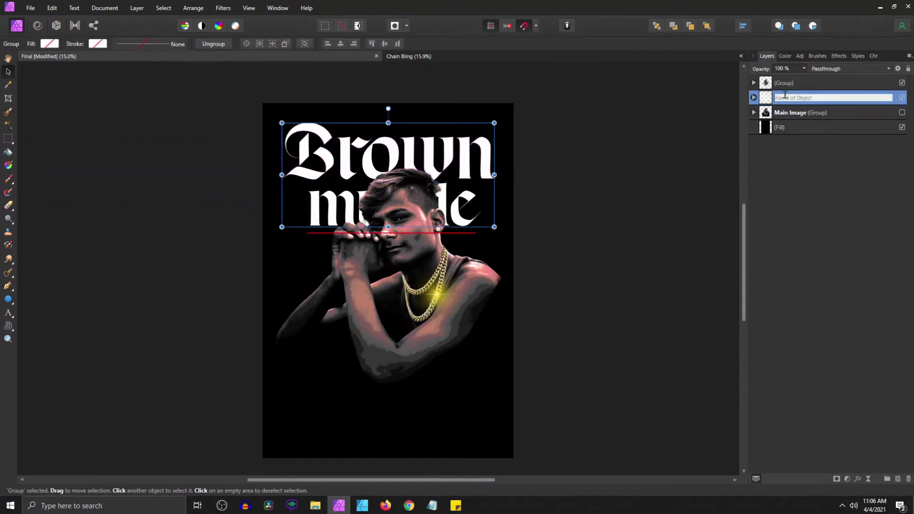
{"action": "type", "text": "Text"}
{"action": "key", "text": "Return"}
Step: Add a Live Liquify filter to the munde layer
{"action": "left_click", "coordinate": [753, 97]}
{"action": "left_click", "coordinate": [809, 113]}
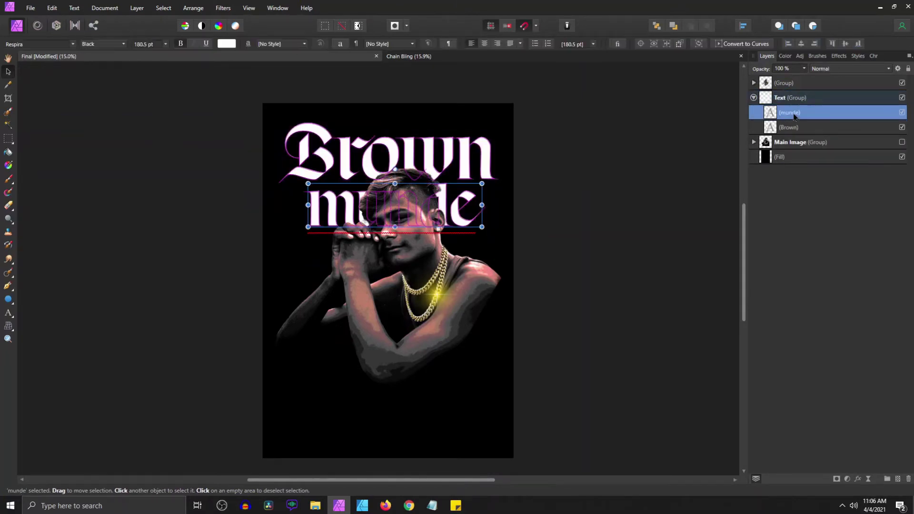
{"action": "left_click", "coordinate": [868, 478]}
{"action": "left_click", "coordinate": [800, 341]}
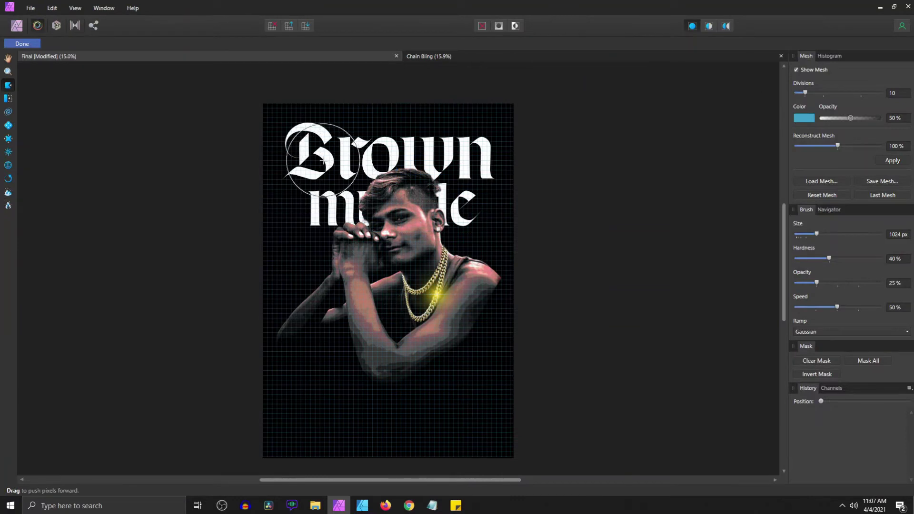
Step: Undo the trial warp on munde and delete its unused Liquify filter
{"action": "mouse_move", "coordinate": [324, 161]}
{"action": "left_mouse_down"}
{"action": "mouse_move", "coordinate": [280, 116]}
{"action": "mouse_move", "coordinate": [281, 217]}
{"action": "left_mouse_up"}
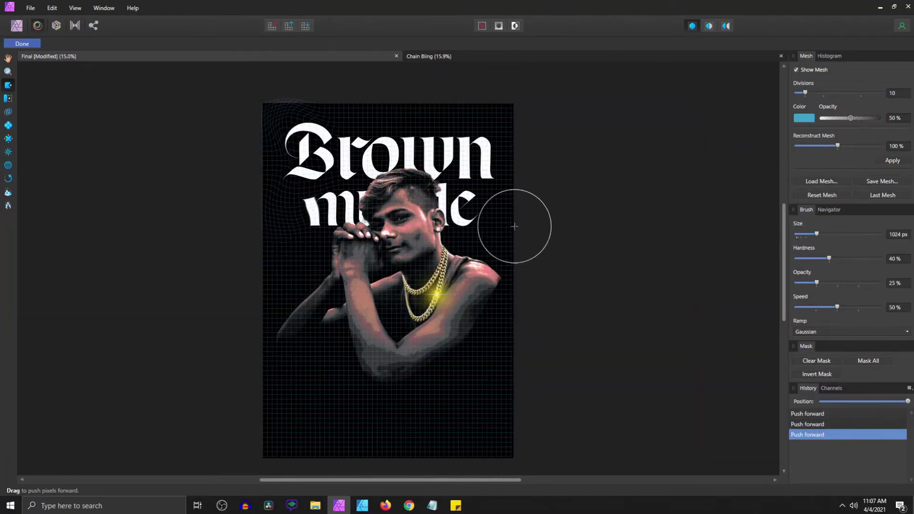
{"action": "key", "text": "ctrl+z"}
{"action": "key", "text": "ctrl+z"}
{"action": "key", "text": "ctrl+z"}
{"action": "key", "text": "Return"}
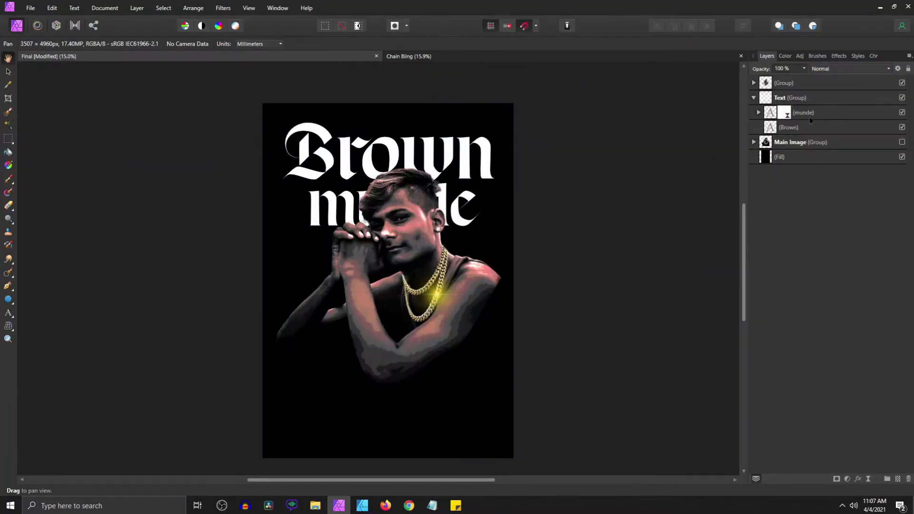
{"action": "left_click", "coordinate": [810, 115]}
Step: Add Live Liquify to the Brown title and push-warp its o and w letters
{"action": "left_click", "coordinate": [809, 142]}
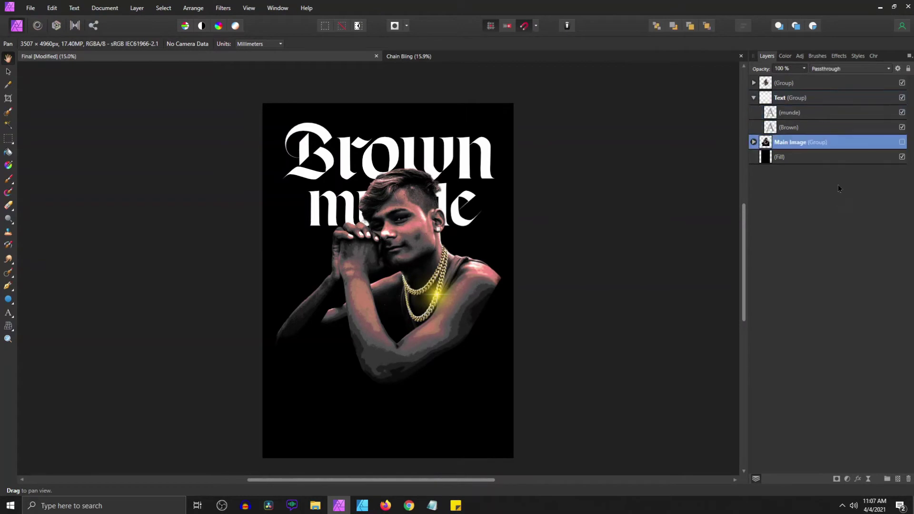
{"action": "left_click", "coordinate": [867, 478]}
{"action": "left_click", "coordinate": [814, 342]}
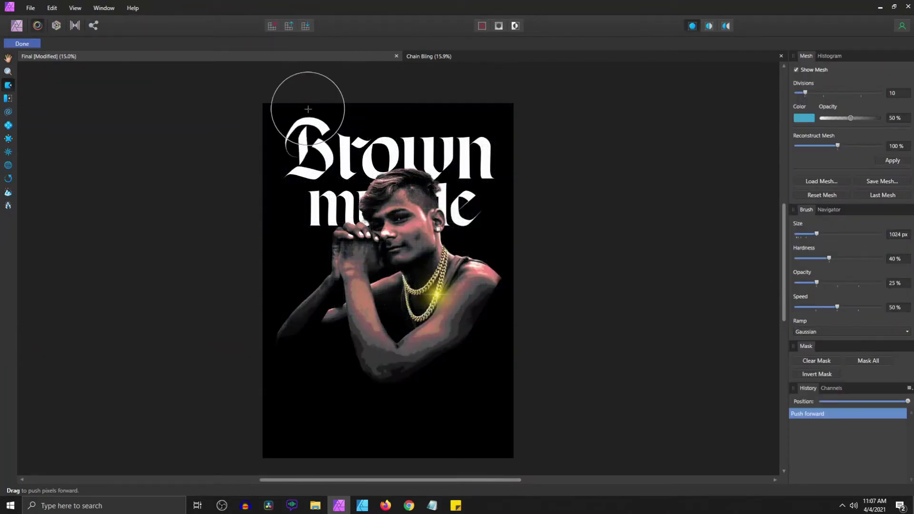
{"action": "mouse_move", "coordinate": [362, 152]}
{"action": "left_mouse_down"}
{"action": "mouse_move", "coordinate": [378, 78]}
{"action": "mouse_move", "coordinate": [402, 92]}
{"action": "left_mouse_up"}
{"action": "left_click_drag", "start_coordinate": [395, 152], "coordinate": [377, 96]}
{"action": "left_click_drag", "start_coordinate": [428, 143], "coordinate": [450, 157]}
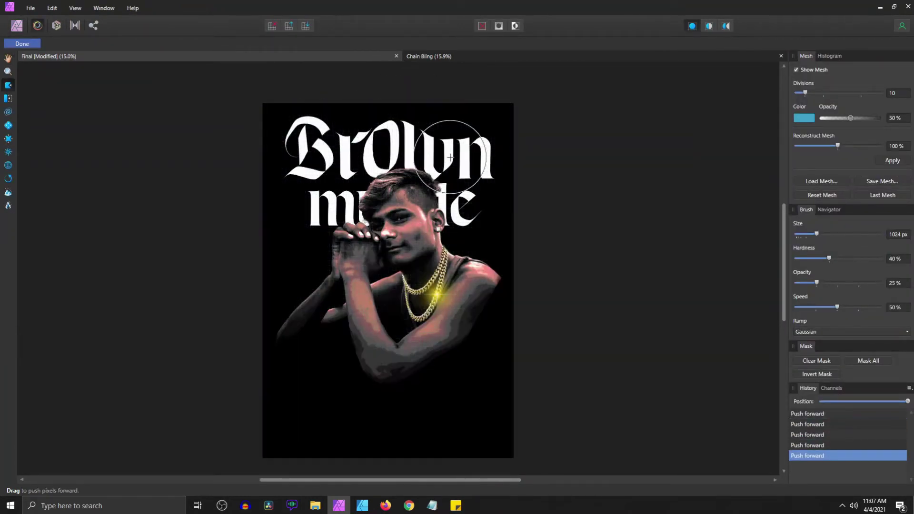
Step: Stretch Brown's n downward, reshape the B's lower stroke, and finish the warp
{"action": "mouse_move", "coordinate": [489, 112]}
{"action": "left_mouse_down"}
{"action": "mouse_move", "coordinate": [464, 102]}
{"action": "mouse_move", "coordinate": [489, 187]}
{"action": "mouse_move", "coordinate": [493, 180]}
{"action": "left_mouse_up"}
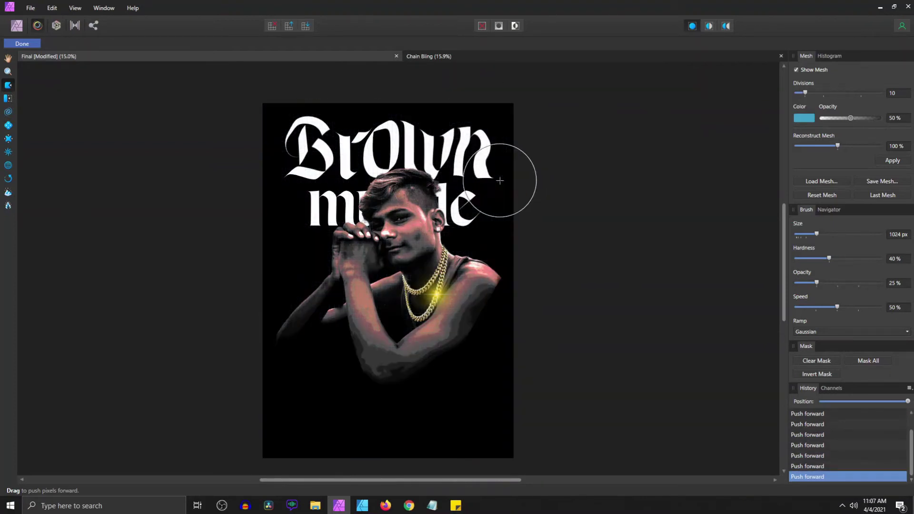
{"action": "left_click_drag", "start_coordinate": [306, 153], "coordinate": [316, 203]}
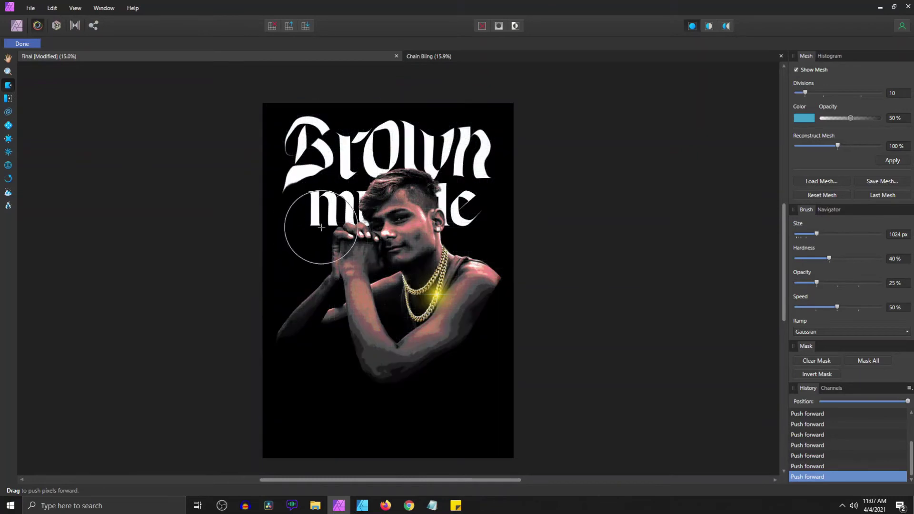
{"action": "left_click_drag", "start_coordinate": [306, 152], "coordinate": [296, 180]}
{"action": "left_click", "coordinate": [300, 190]}
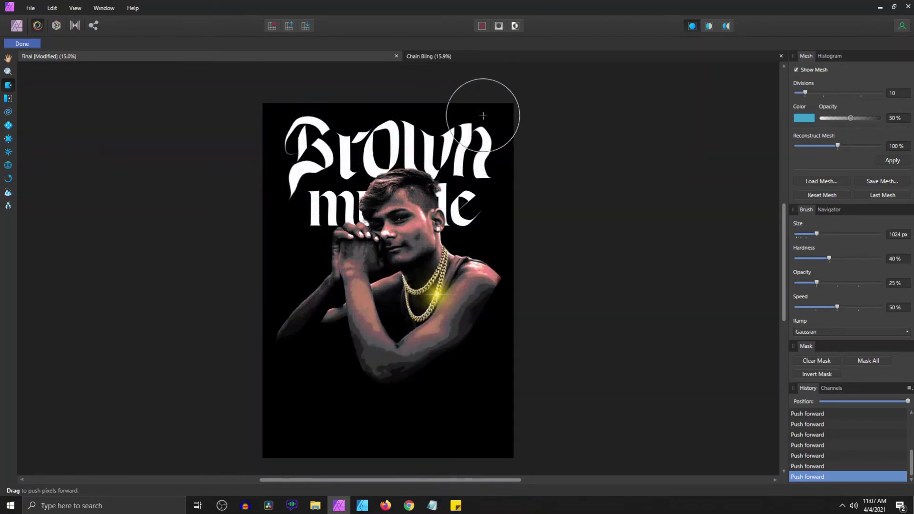
{"action": "left_click", "coordinate": [22, 43]}
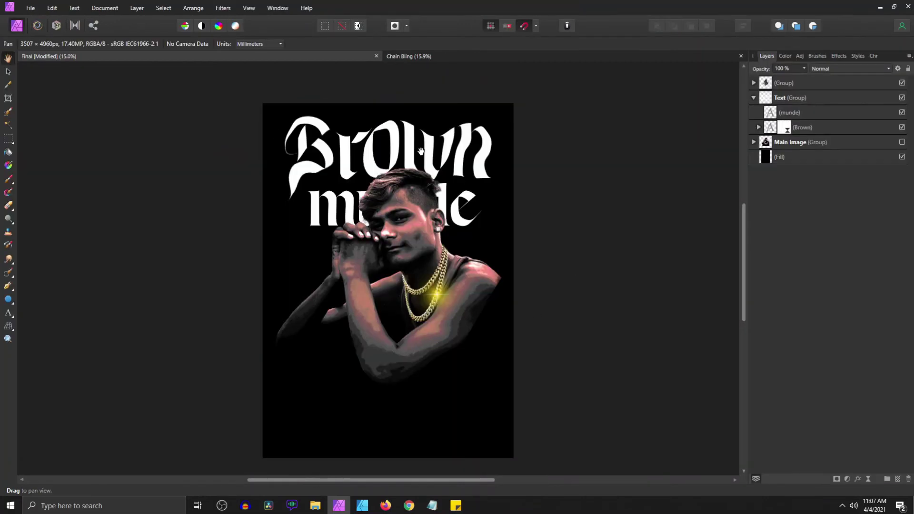
Step: Select the munde line and inspect its Color and Character settings
{"action": "key", "text": "v"}
{"action": "left_click", "coordinate": [319, 208]}
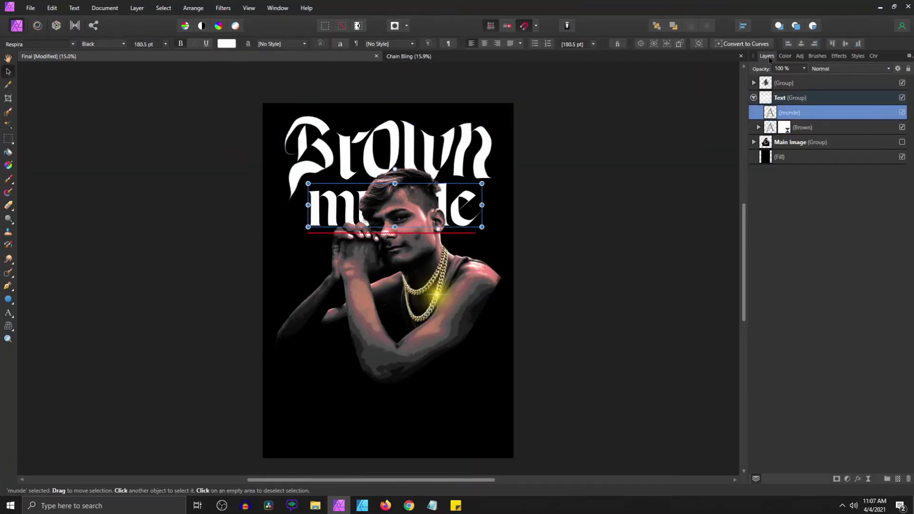
{"action": "left_click", "coordinate": [784, 56]}
{"action": "left_click", "coordinate": [873, 56]}
{"action": "left_click", "coordinate": [770, 253]}
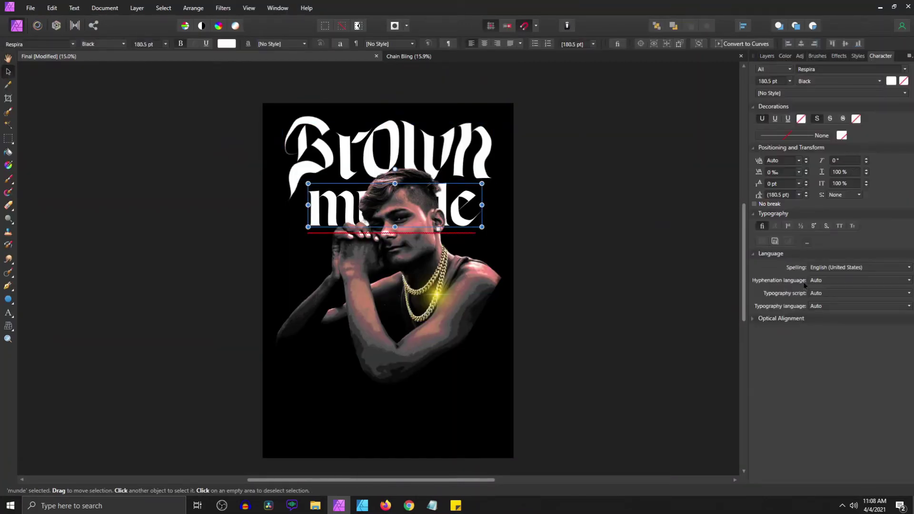
{"action": "left_click", "coordinate": [767, 56]}
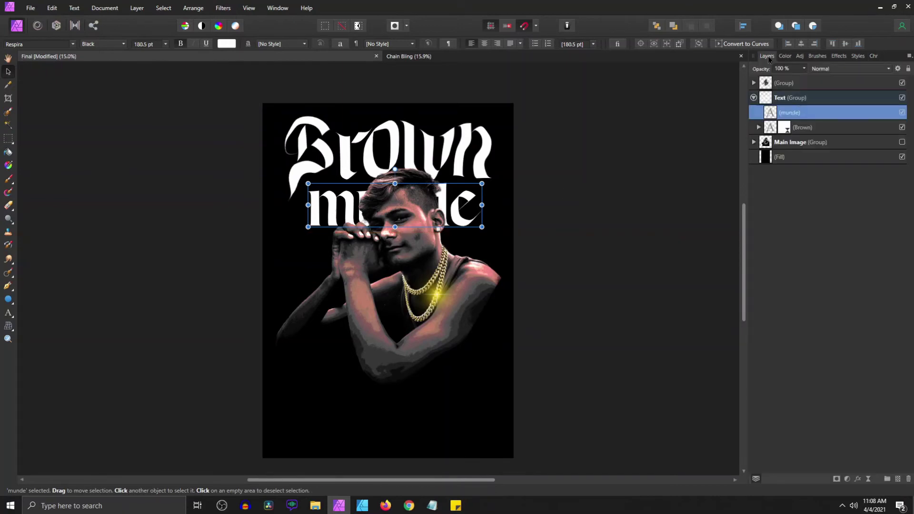
Step: Add Live Liquify to munde and push-warp its first m with a smaller brush
{"action": "left_click", "coordinate": [868, 478]}
{"action": "left_click", "coordinate": [817, 368]}
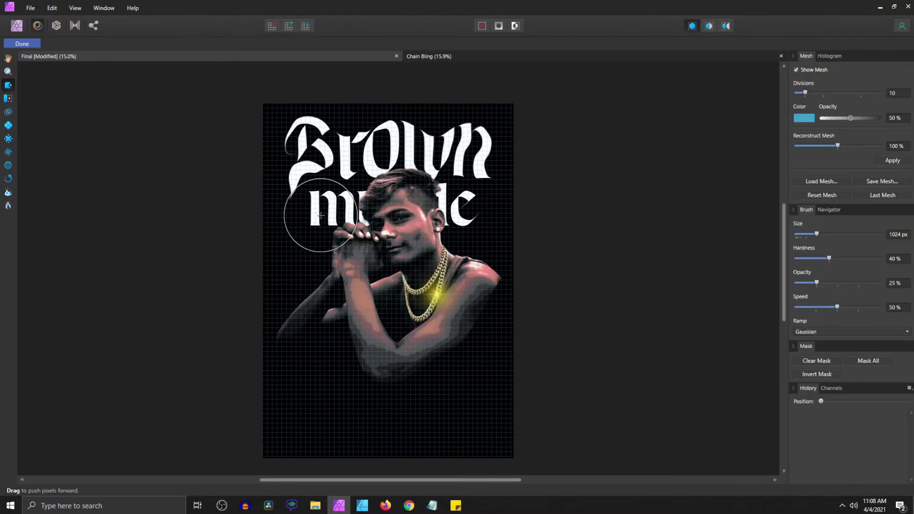
{"action": "key", "text": "bracketleft"}
{"action": "left_click_drag", "start_coordinate": [321, 215], "coordinate": [305, 228]}
{"action": "mouse_move", "coordinate": [304, 209]}
{"action": "left_mouse_down"}
{"action": "mouse_move", "coordinate": [307, 224]}
{"action": "mouse_move", "coordinate": [325, 205]}
{"action": "mouse_move", "coordinate": [334, 216]}
{"action": "left_mouse_up"}
{"action": "left_click_drag", "start_coordinate": [334, 217], "coordinate": [351, 210]}
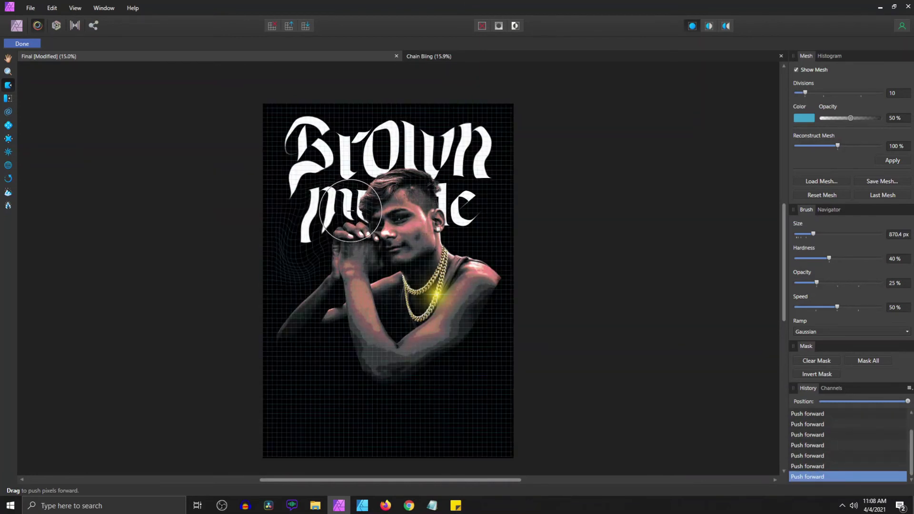
Step: Warp the remaining munde letters and pull the left m strokes down, then finish
{"action": "mouse_move", "coordinate": [447, 202]}
{"action": "left_mouse_down"}
{"action": "mouse_move", "coordinate": [466, 189]}
{"action": "mouse_move", "coordinate": [481, 208]}
{"action": "mouse_move", "coordinate": [456, 206]}
{"action": "left_mouse_up"}
{"action": "left_click_drag", "start_coordinate": [312, 198], "coordinate": [299, 192]}
{"action": "mouse_move", "coordinate": [447, 228]}
{"action": "left_mouse_down"}
{"action": "mouse_move", "coordinate": [456, 204]}
{"action": "mouse_move", "coordinate": [485, 223]}
{"action": "mouse_move", "coordinate": [478, 194]}
{"action": "mouse_move", "coordinate": [492, 197]}
{"action": "left_mouse_up"}
{"action": "left_click_drag", "start_coordinate": [310, 184], "coordinate": [314, 228]}
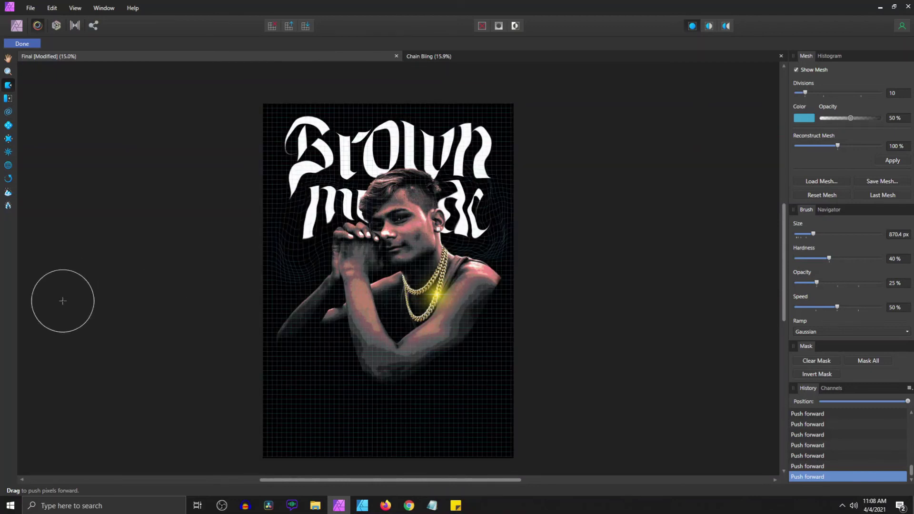
{"action": "left_click_drag", "start_coordinate": [348, 195], "coordinate": [349, 197]}
{"action": "key", "text": "Return"}
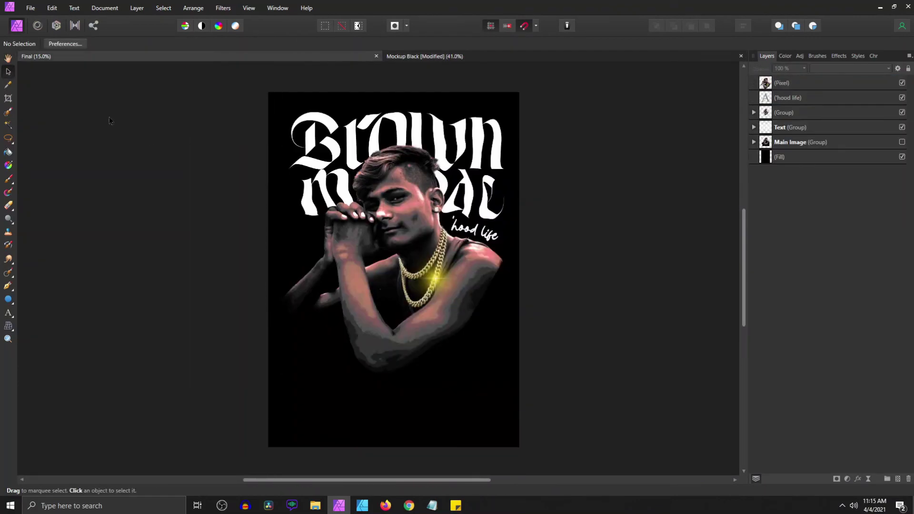
Step: Paste the finished poster artwork into the Mockup Black T-shirt document
{"action": "left_click", "coordinate": [363, 172]}
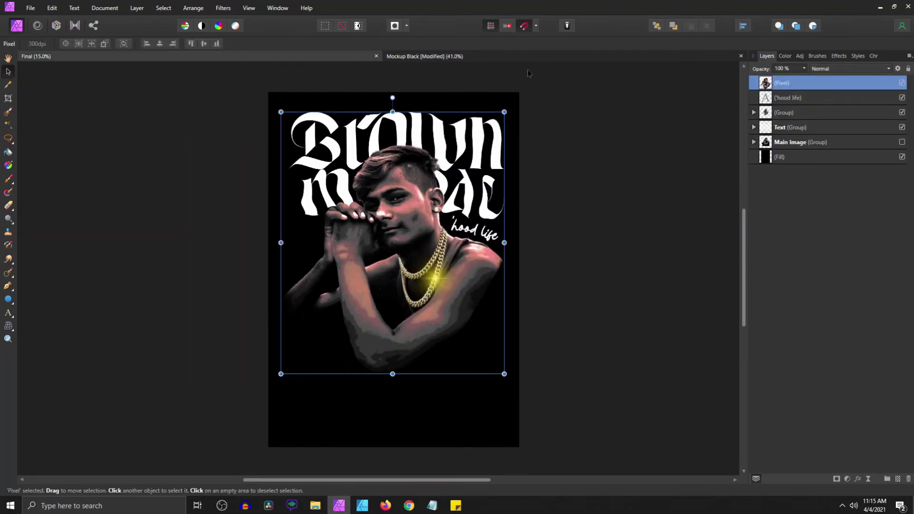
{"action": "left_click", "coordinate": [476, 56]}
{"action": "key", "text": "ctrl+v"}
Step: Scale the poster down and centre it on the T-shirt's chest
{"action": "left_click_drag", "start_coordinate": [523, 476], "coordinate": [338, 247]}
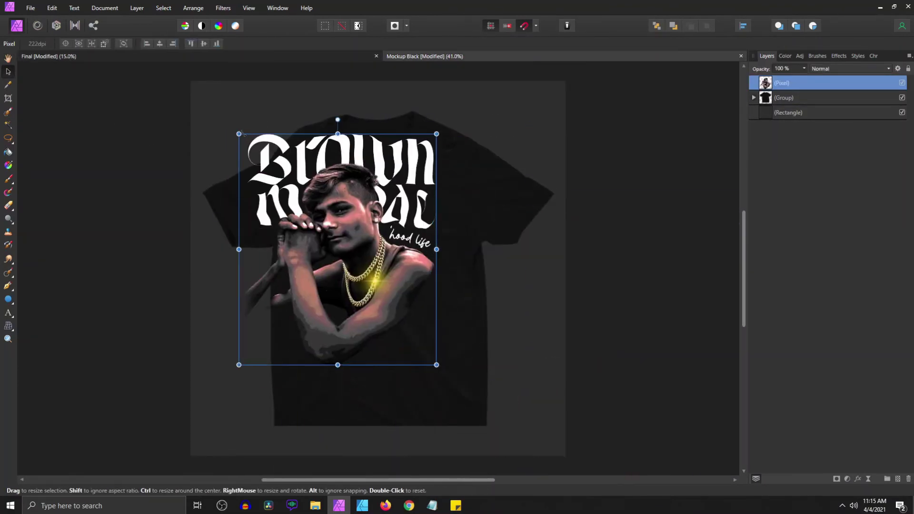
{"action": "left_click_drag", "start_coordinate": [239, 134], "coordinate": [294, 183]}
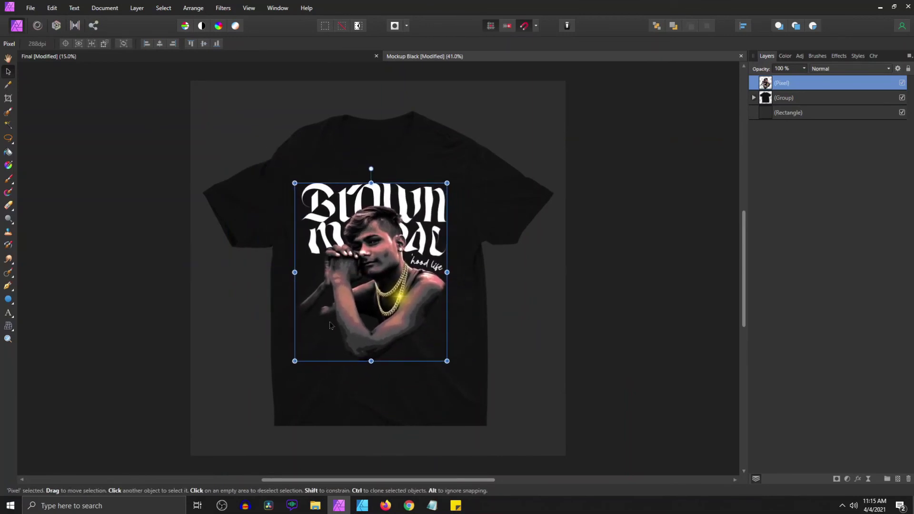
{"action": "left_click_drag", "start_coordinate": [446, 361], "coordinate": [460, 381]}
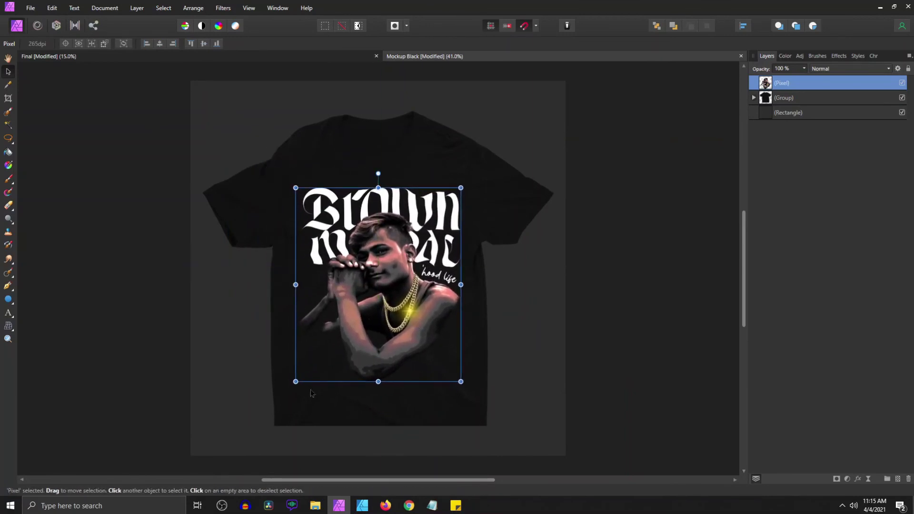
{"action": "left_click_drag", "start_coordinate": [297, 380], "coordinate": [304, 368]}
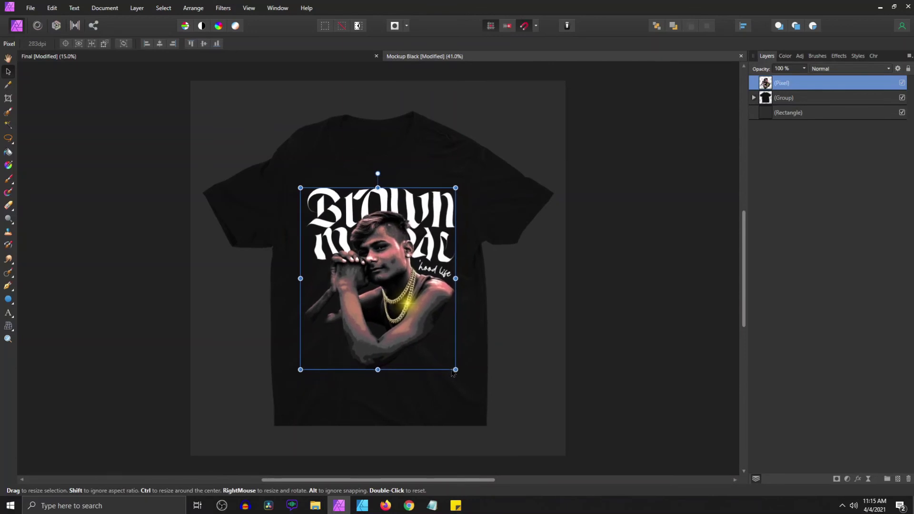
{"action": "mouse_move", "coordinate": [376, 338]}
{"action": "left_mouse_down"}
{"action": "mouse_move", "coordinate": [372, 345]}
{"action": "mouse_move", "coordinate": [371, 335]}
{"action": "left_mouse_up"}
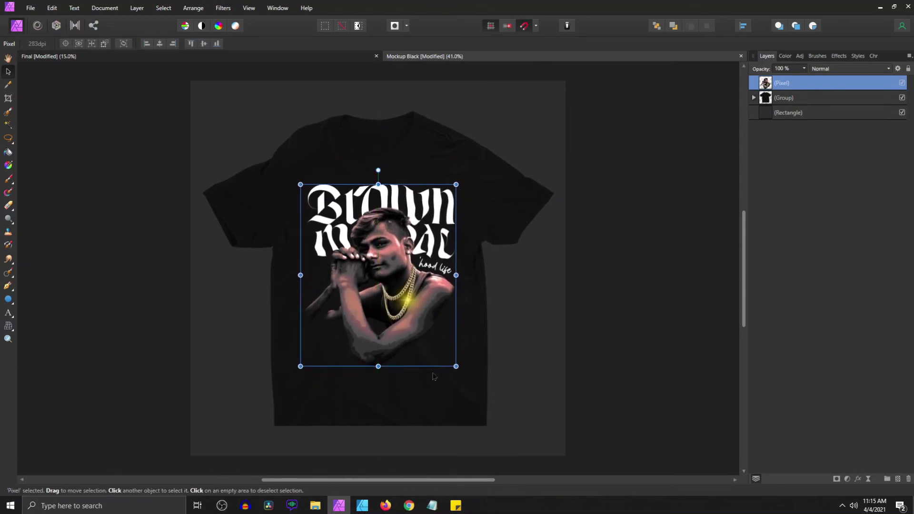
{"action": "left_click_drag", "start_coordinate": [366, 366], "coordinate": [366, 373]}
{"action": "left_click_drag", "start_coordinate": [295, 374], "coordinate": [296, 371]}
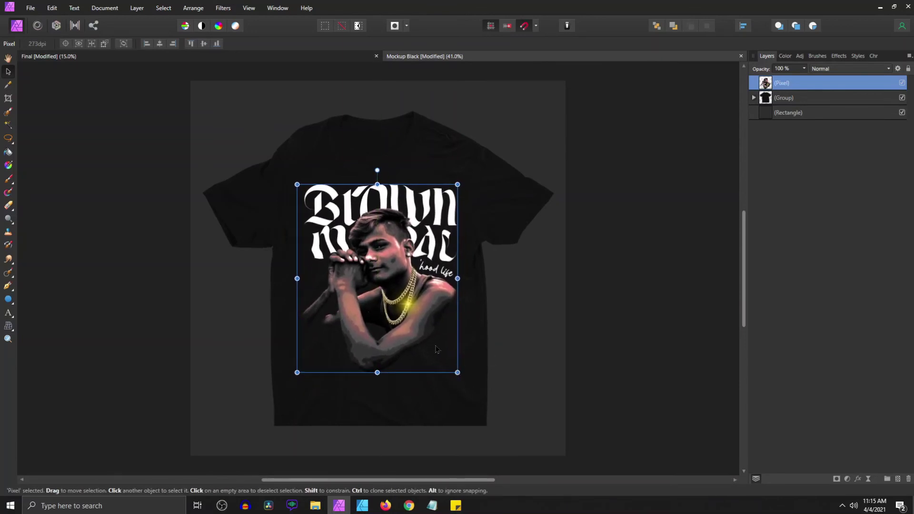
{"action": "key", "text": "ctrl+d"}
{"action": "key", "text": "ctrl+1"}
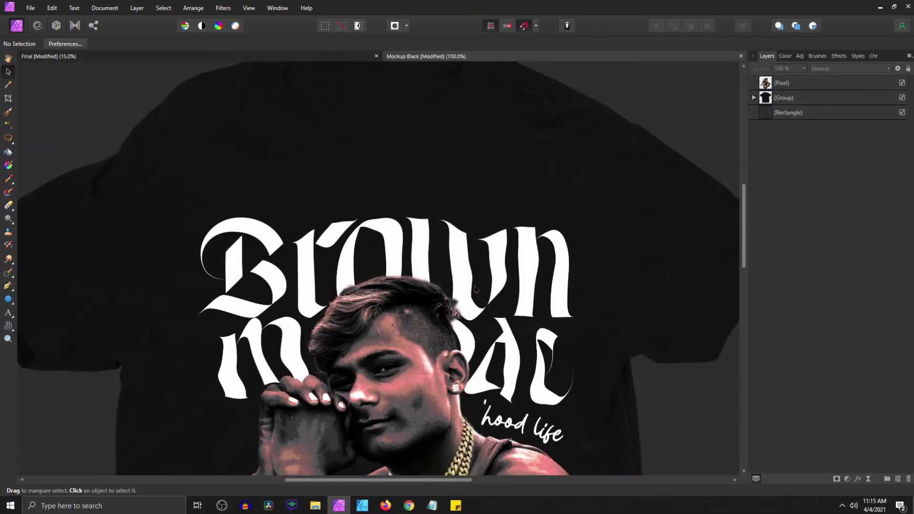
{"action": "key", "text": "ctrl+minus"}
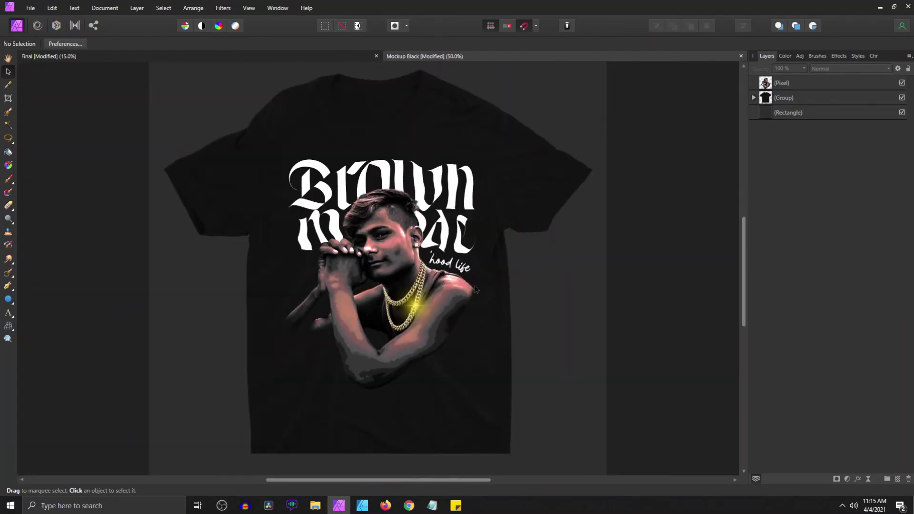
{"action": "key", "text": "ctrl+minus"}
{"action": "key", "text": "ctrl+plus"}
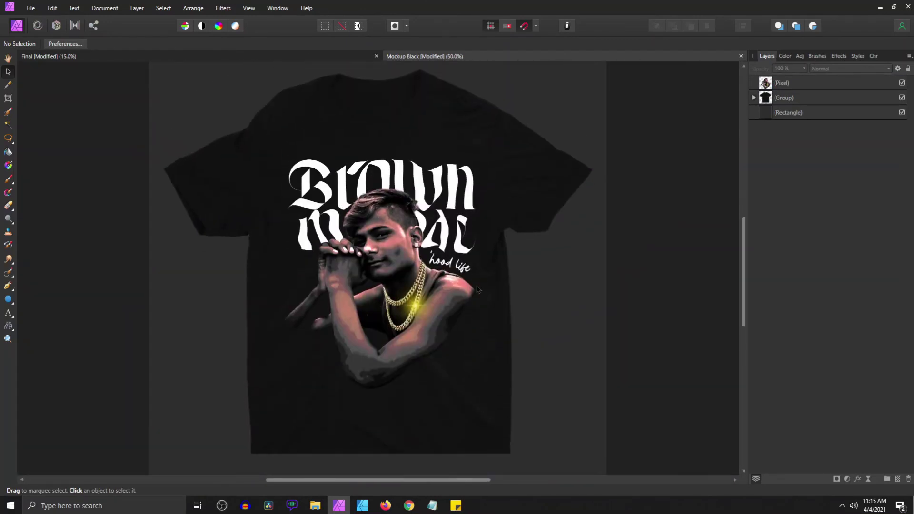